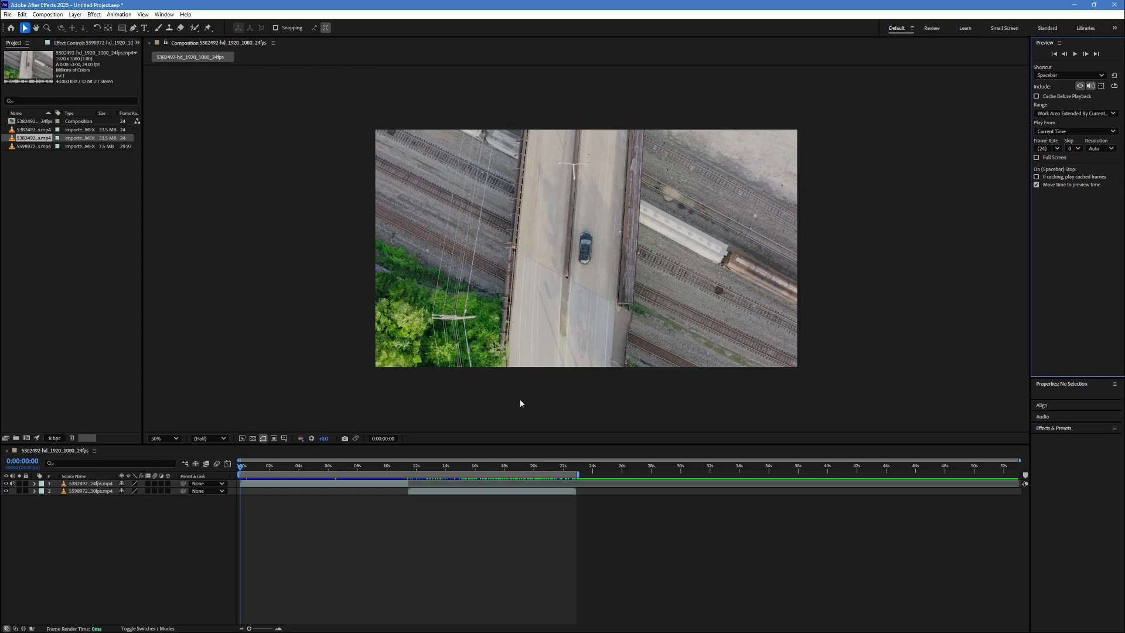
Add the composition to the Adobe Media Encoder queue from the File > Export menu
left_click(7, 15)
mouse_move(35, 158)
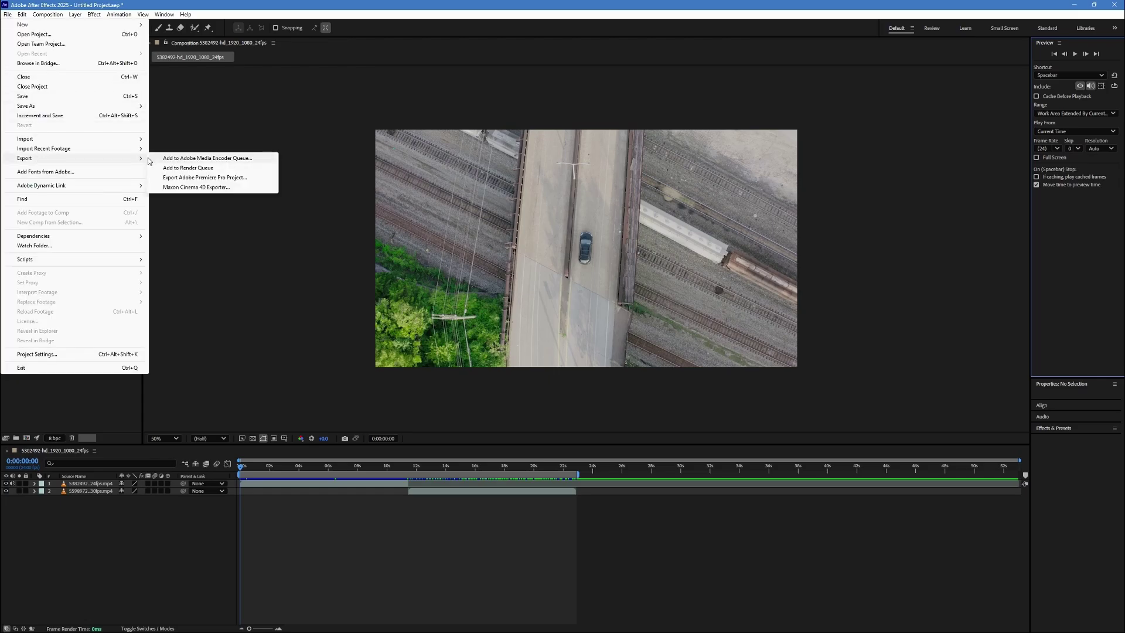
left_click(207, 158)
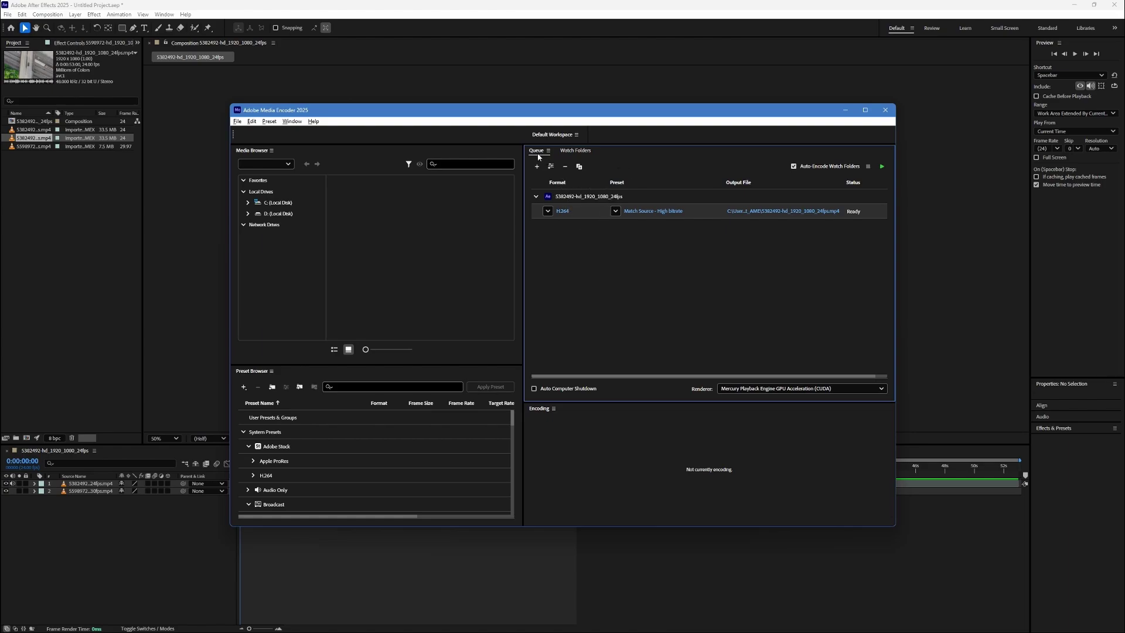
Open Export Settings for the queued job via its 'Match Source - High bitrate' preset link
left_click(651, 211)
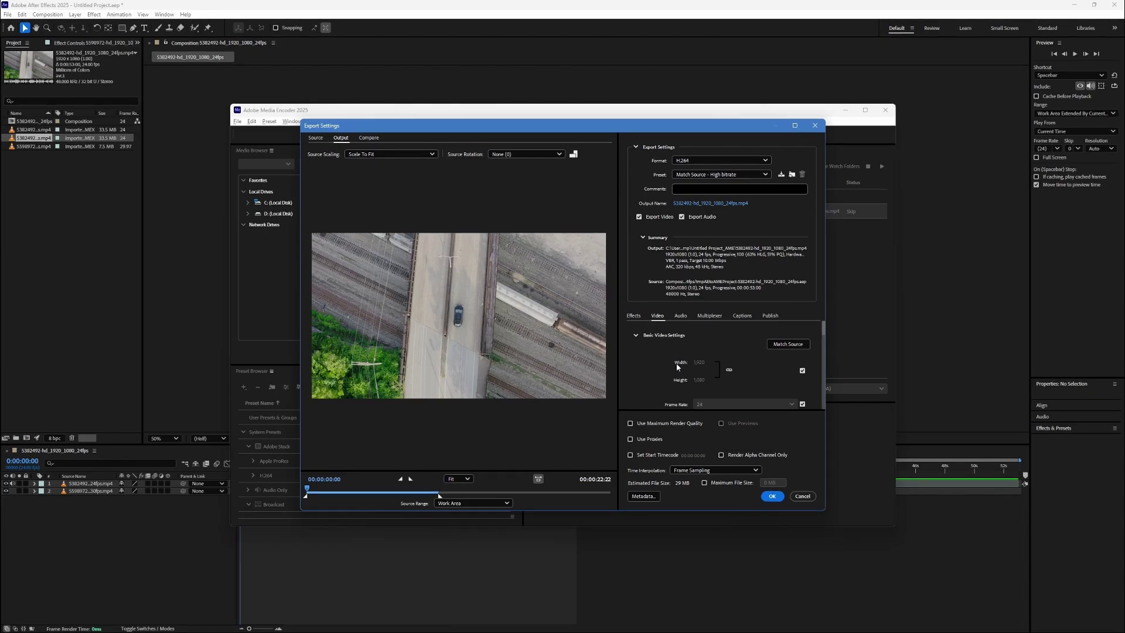
Apply Match Source to the video settings and enable Render at Maximum Depth
left_click(788, 344)
scroll(741, 380, "down", 3)
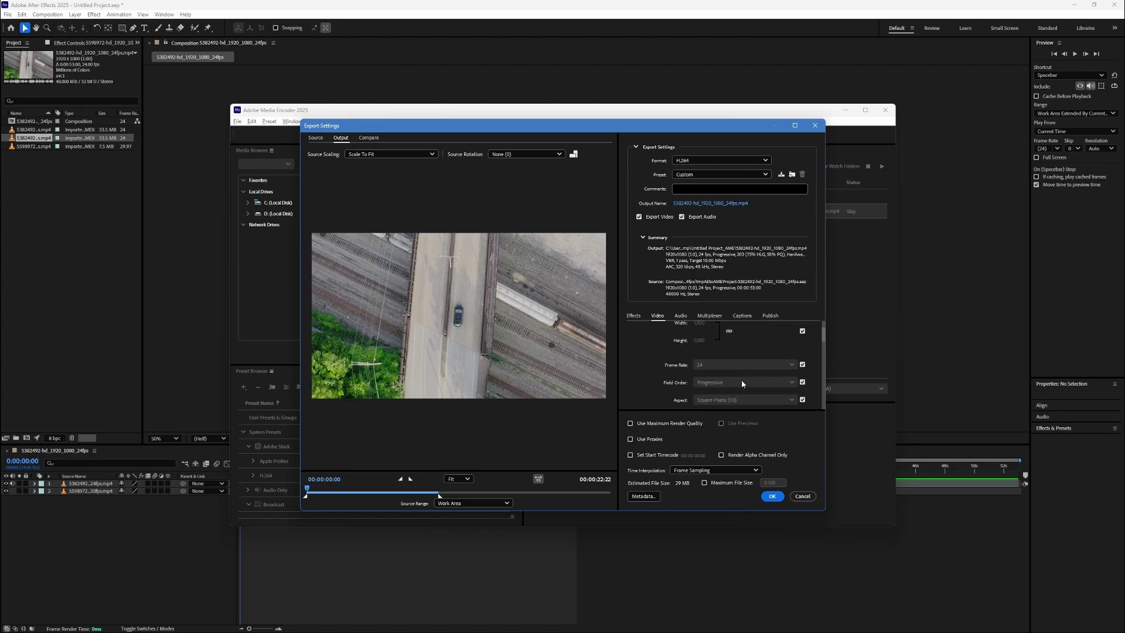
scroll(741, 380, "down", 2)
scroll(740, 379, "down", 2)
scroll(742, 379, "down", 1)
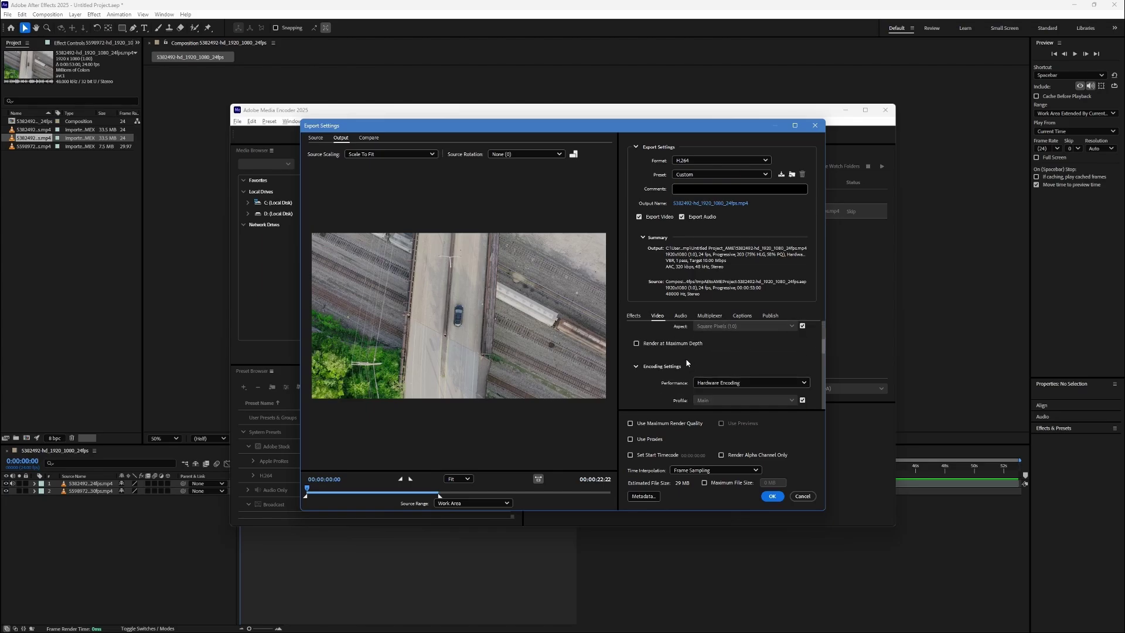
left_click(637, 344)
scroll(733, 357, "down", 1)
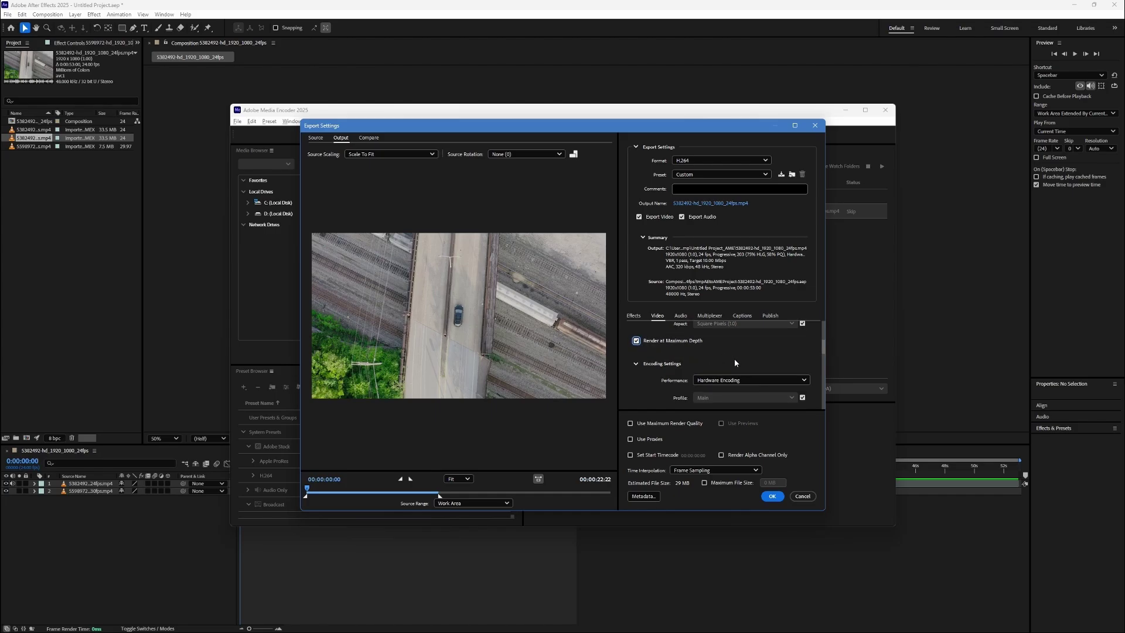
scroll(734, 359, "down", 1)
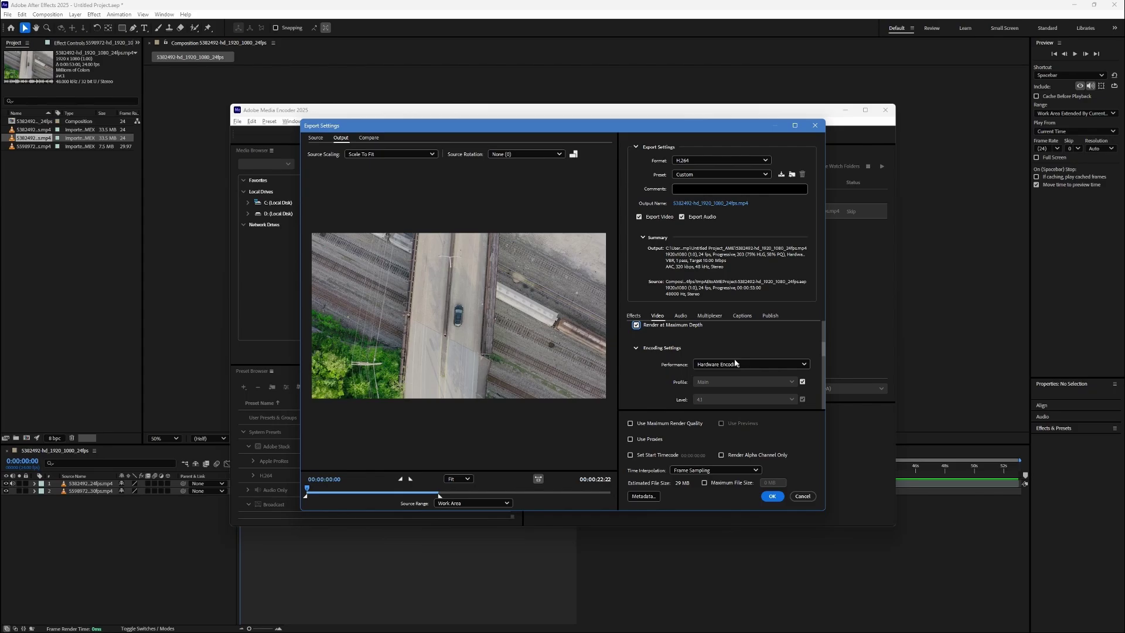
scroll(734, 358, "down", 1)
scroll(734, 359, "down", 1)
Set H.264 performance to Software Encoding, profile High and level 4.1
left_click(747, 332)
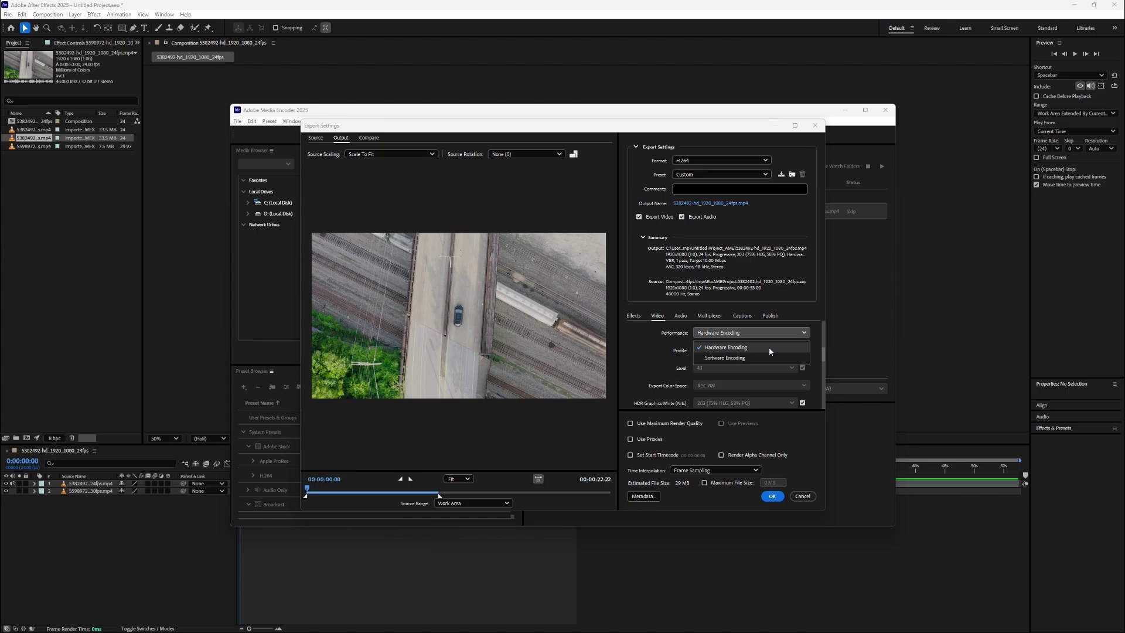
left_click(721, 359)
scroll(724, 361, "down", 1)
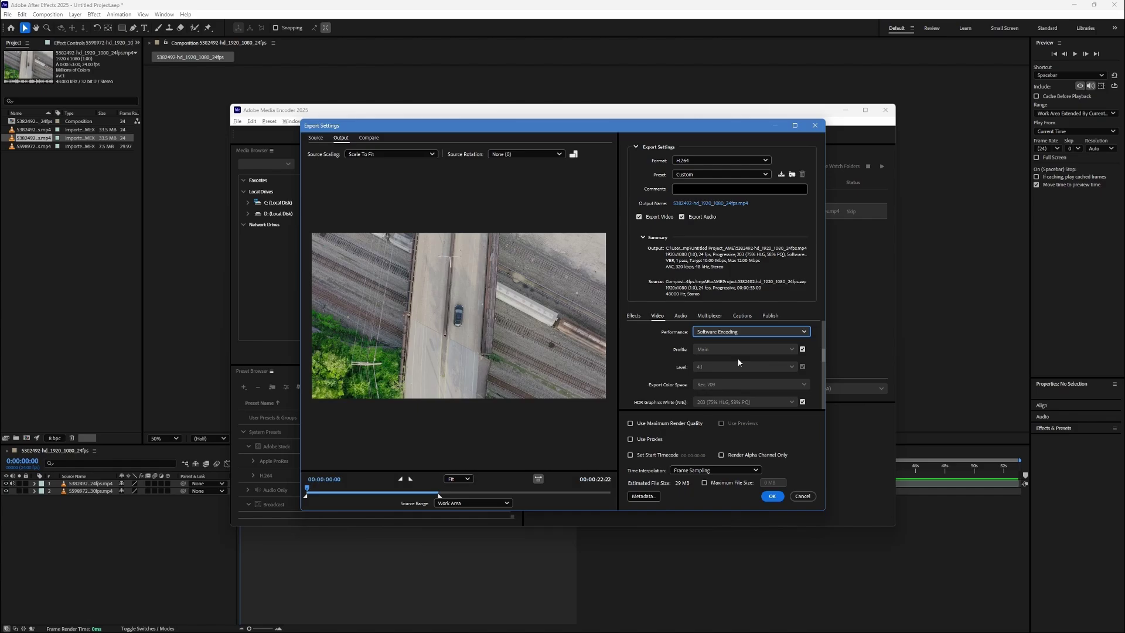
left_click(801, 349)
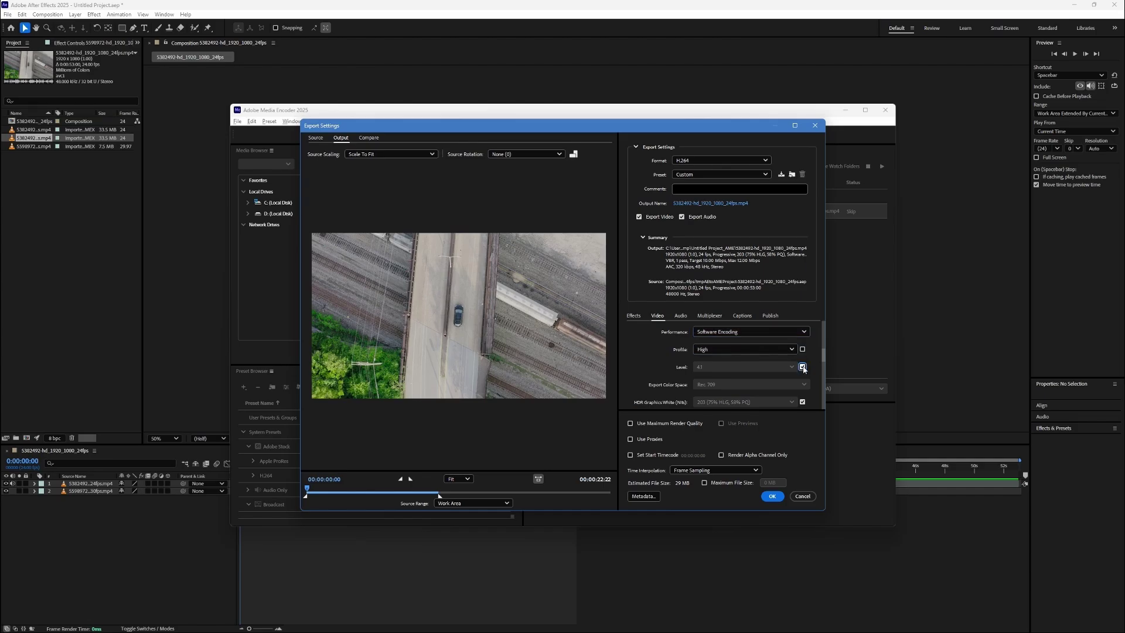
left_click(803, 367)
left_click(713, 367)
left_click(715, 380)
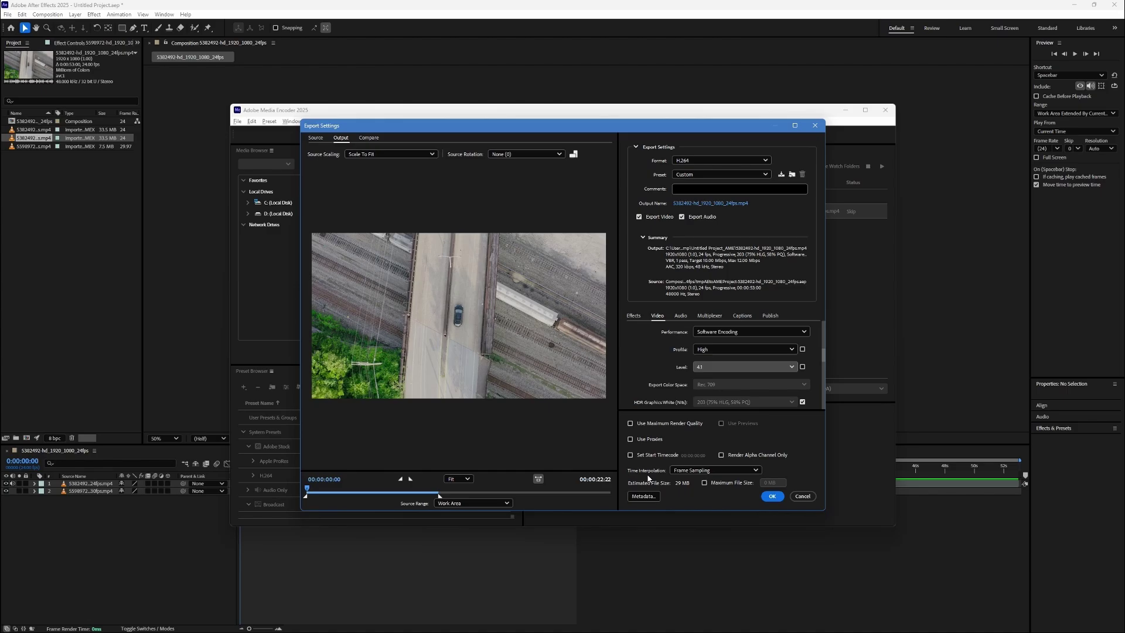
scroll(715, 380, "down", 5)
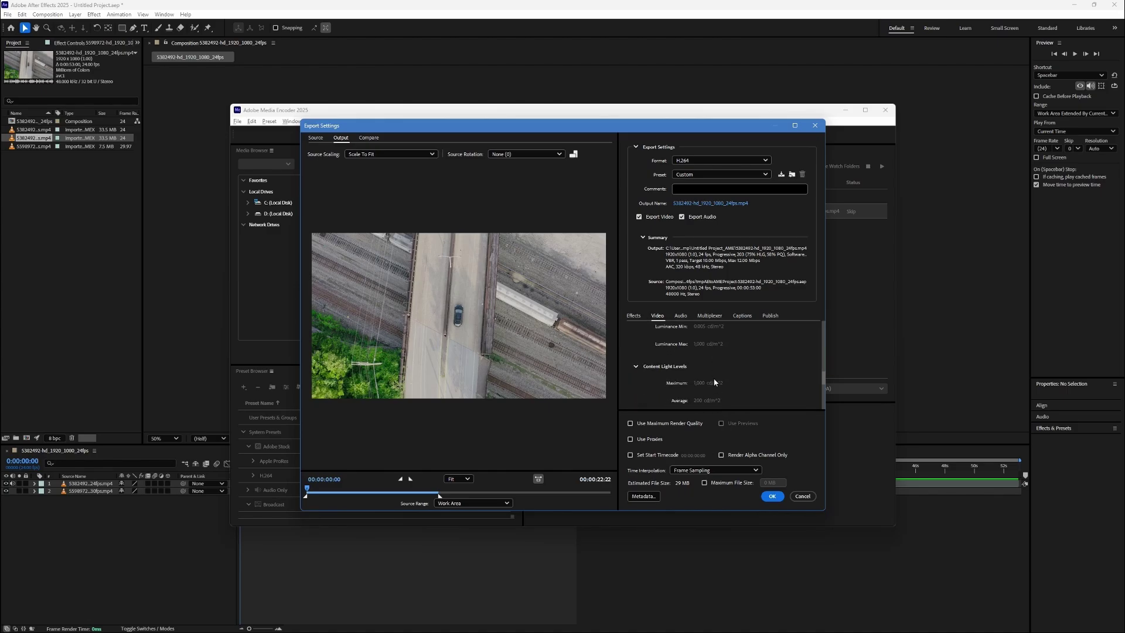
scroll(715, 380, "down", 3)
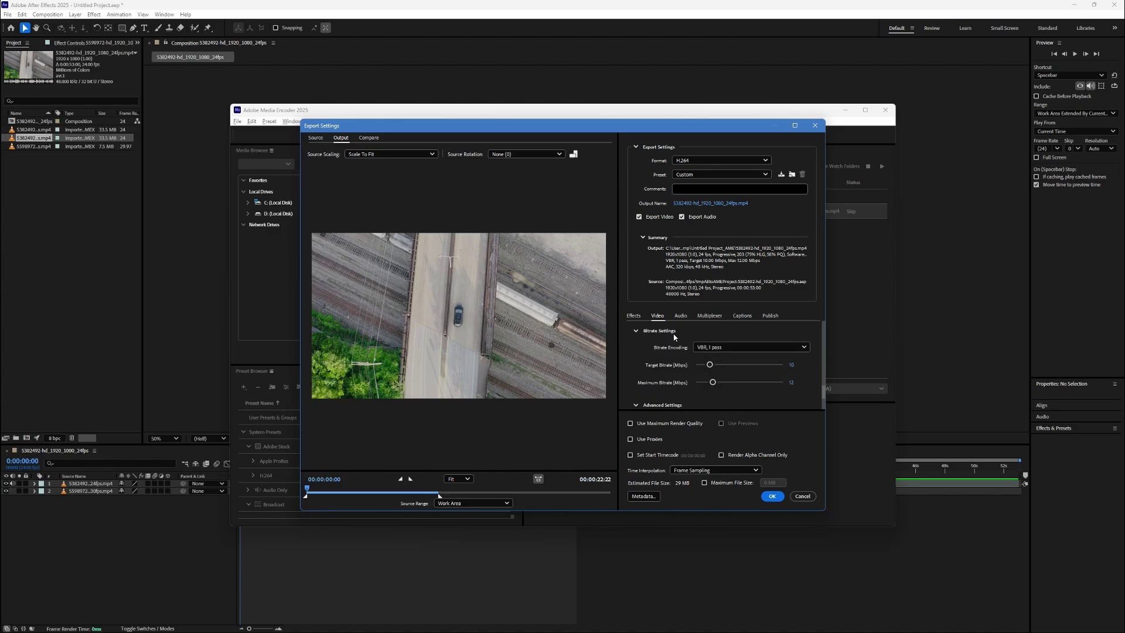
Set bitrate encoding to VBR, 2 pass with 10 Mbps target and 42 Mbps maximum
left_click(725, 346)
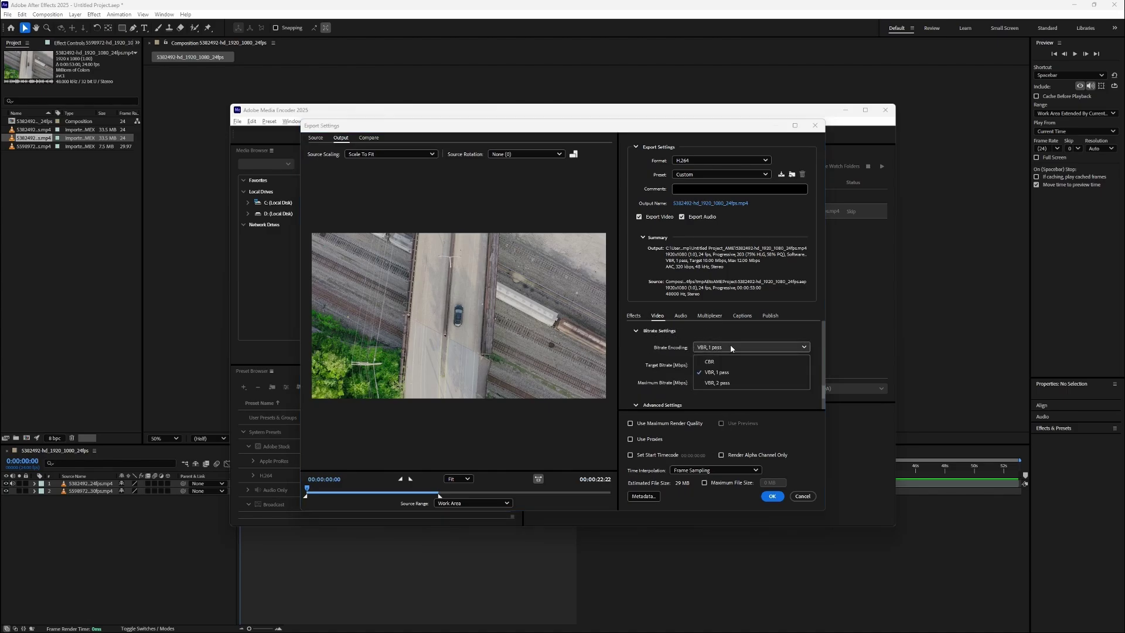
left_click(727, 385)
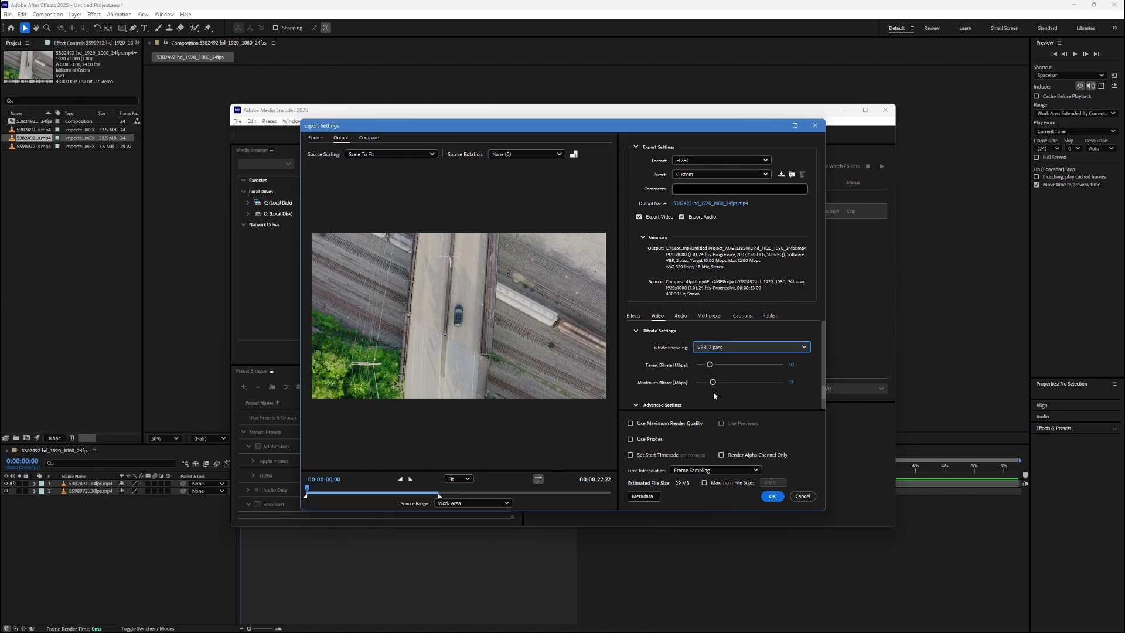
left_click(792, 365)
type("1")
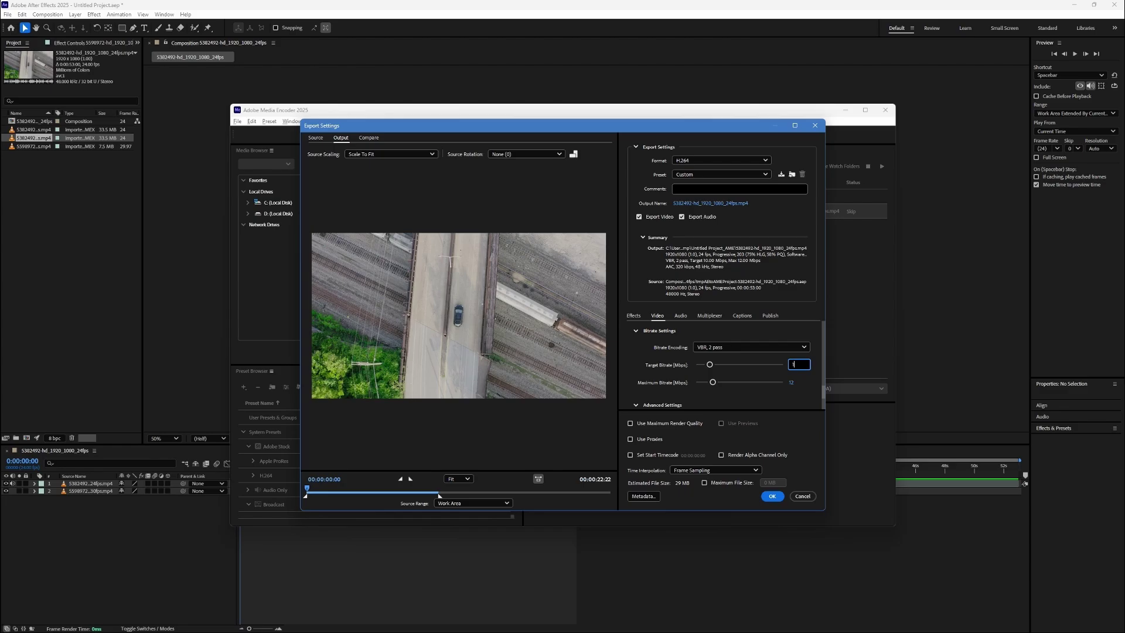
type("0")
left_click(793, 382)
type("42")
key("Return")
Enable Use Maximum Render Quality and confirm the Custom export settings
left_click(630, 423)
key("Return")
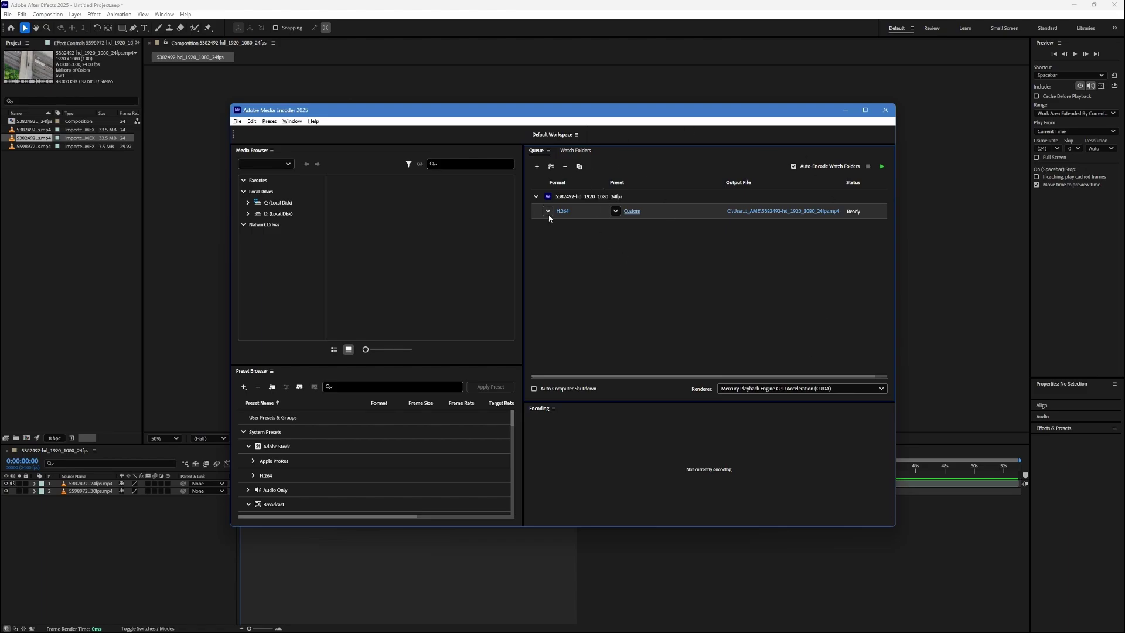
Start the queue to render the Custom H.264 job
left_click(882, 166)
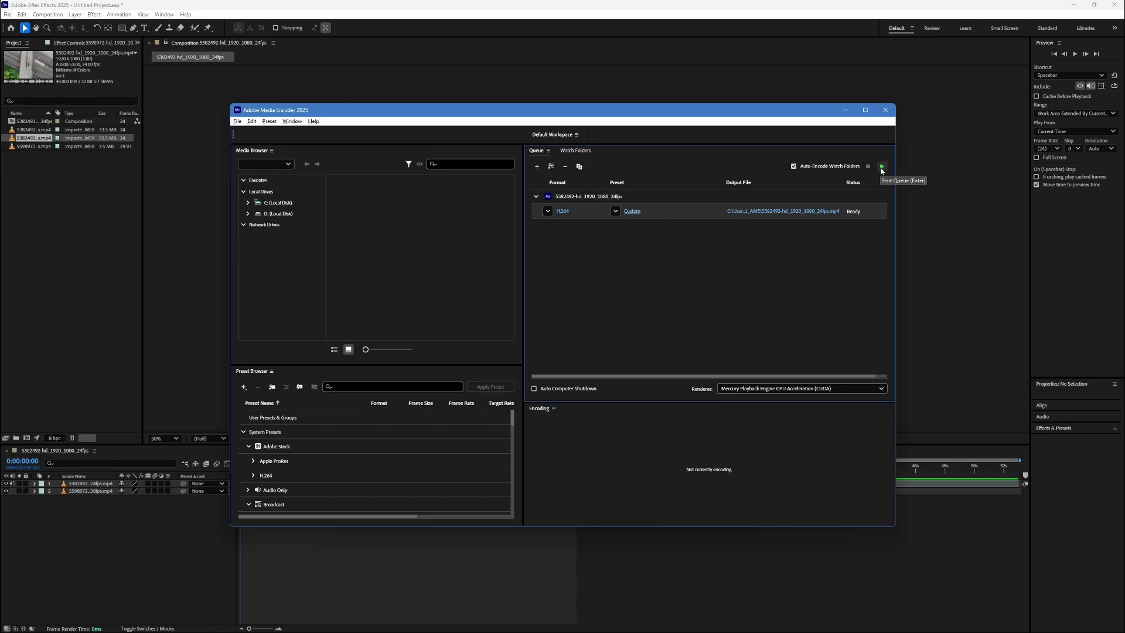